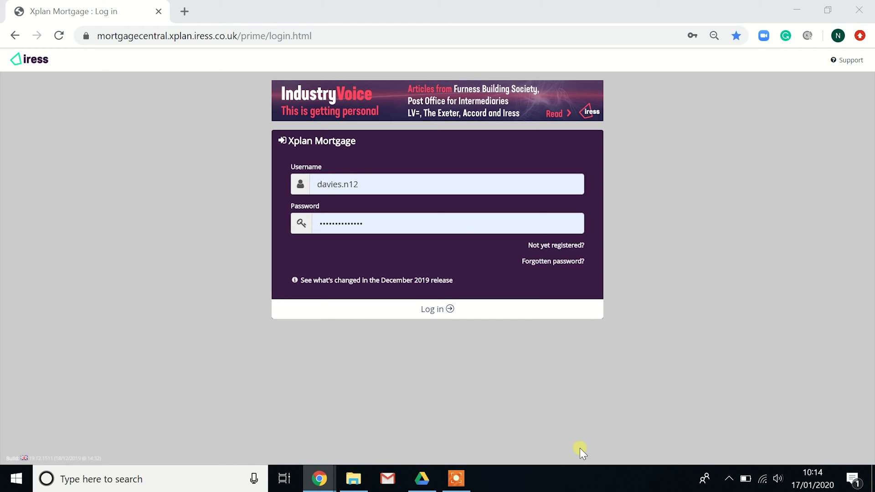
# Log in to Xplan Mortgage with the account username and password.
pyautogui.click(430, 311)
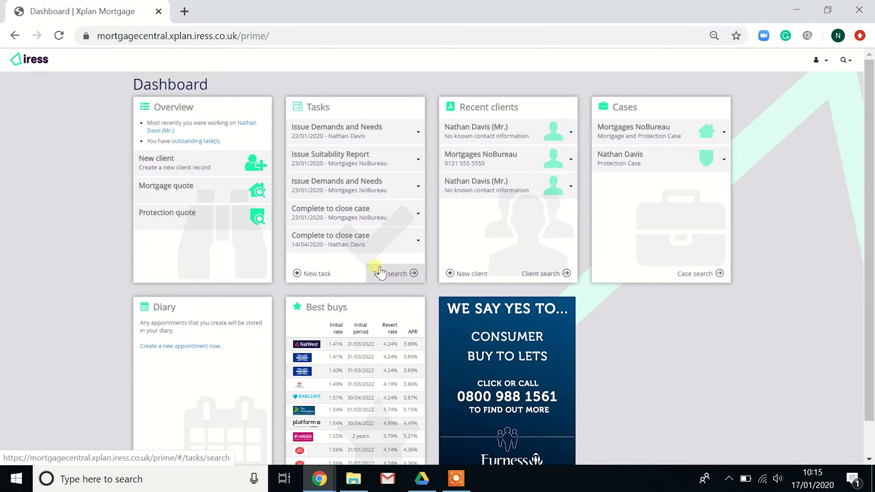
# Show the View client and Mark as complete options for the first Issue Demands and Needs task, then close them.
pyautogui.click(419, 133)
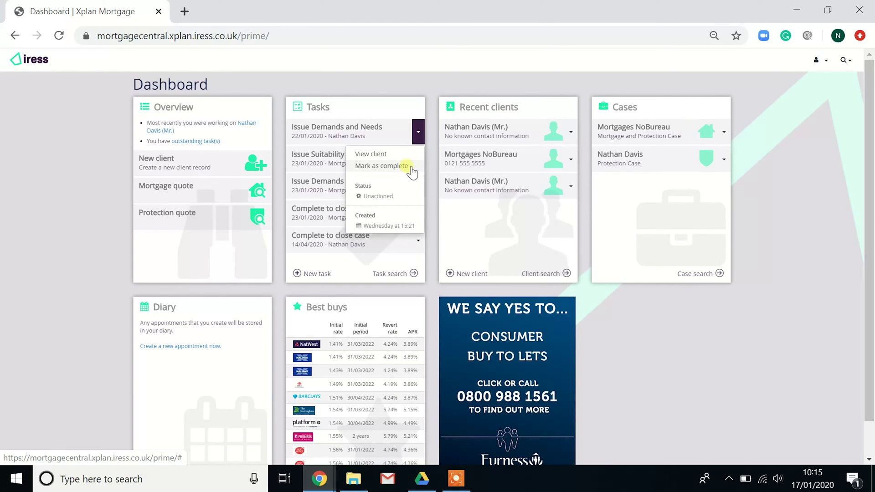
pyautogui.click(275, 254)
pyautogui.click(316, 273)
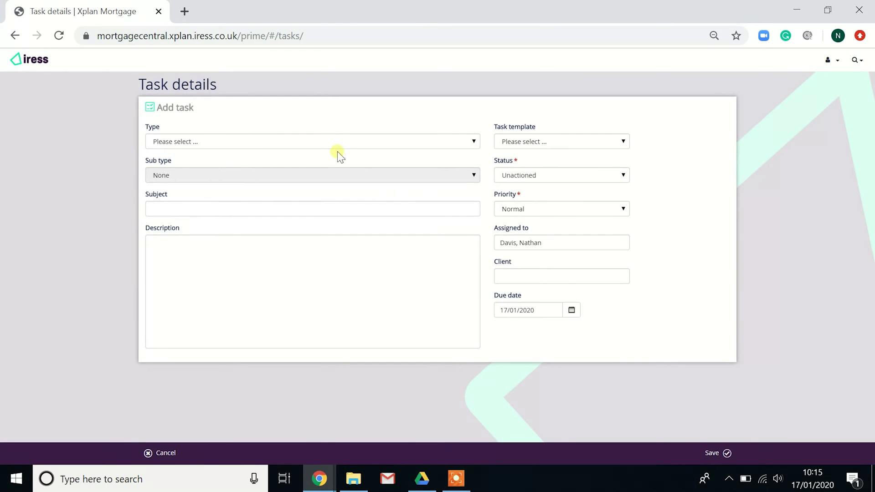
pyautogui.click(287, 143)
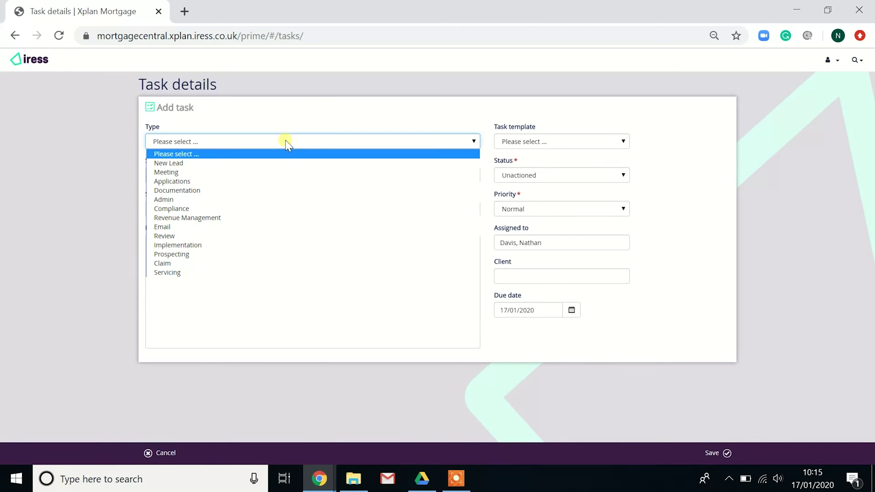
pyautogui.click(276, 173)
pyautogui.click(276, 177)
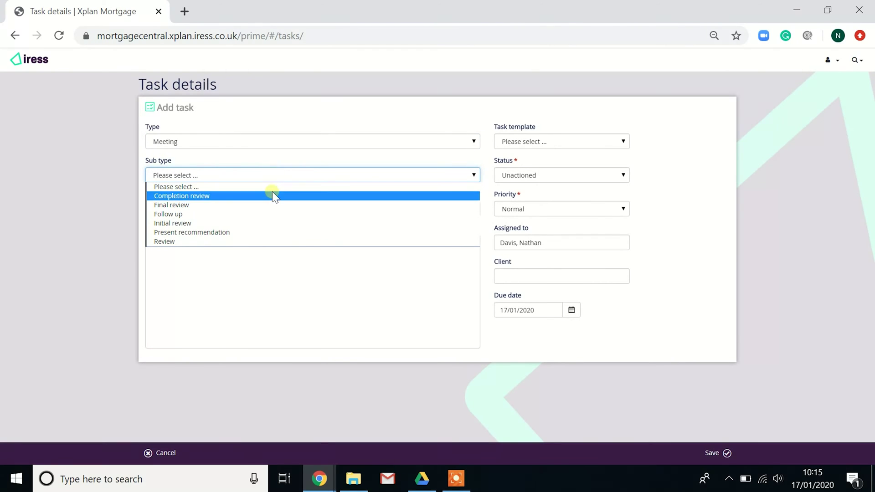
pyautogui.click(278, 241)
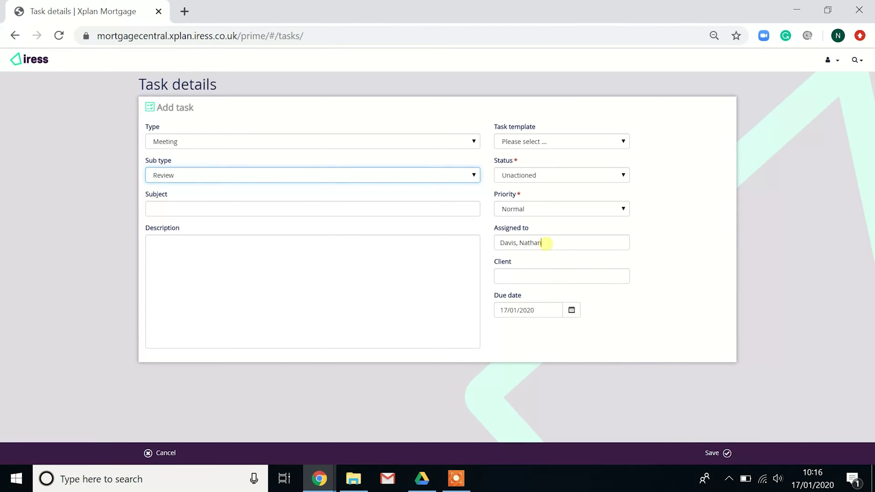
pyautogui.click(544, 243)
pyautogui.write('smit')
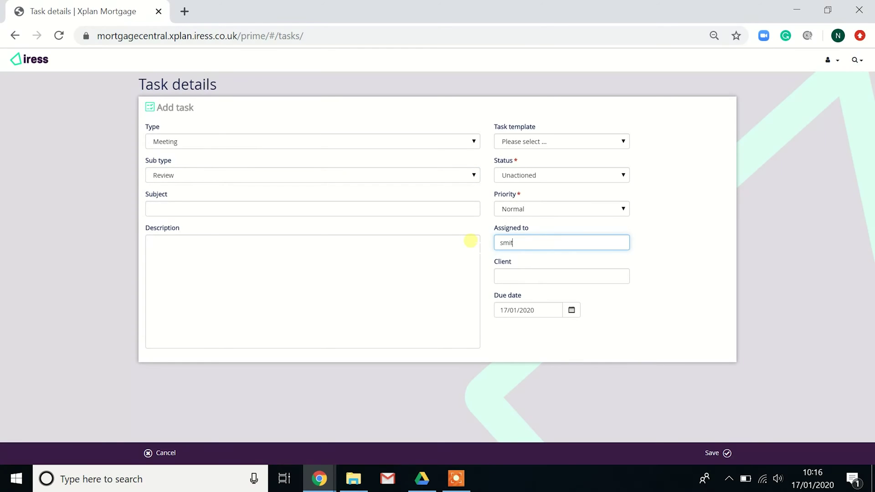
pyautogui.write('h')
pyautogui.click(525, 259)
pyautogui.click(36, 62)
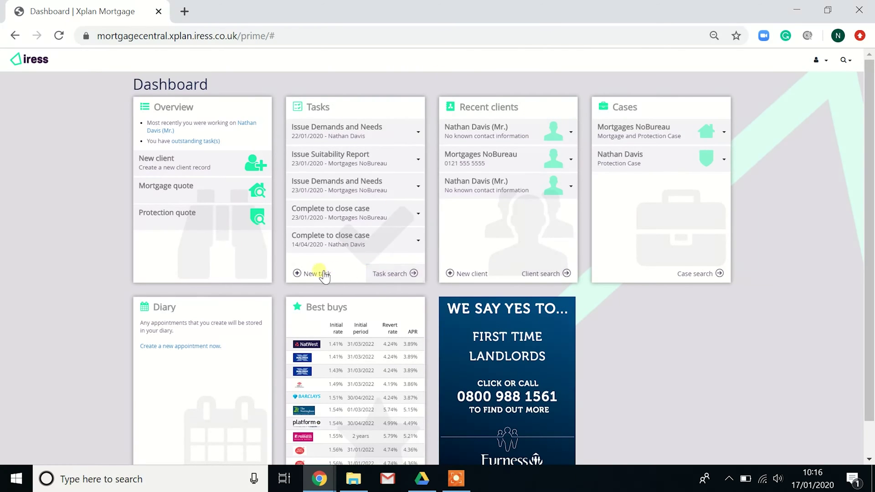
pyautogui.click(393, 274)
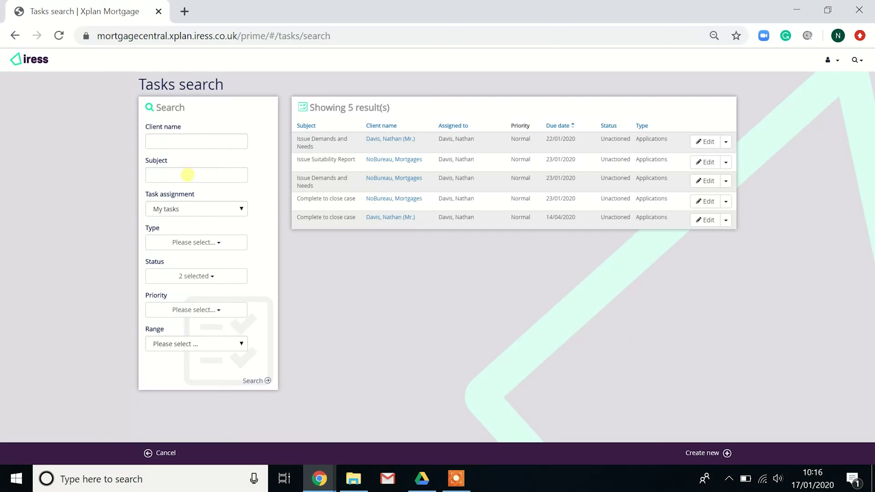
pyautogui.click(240, 209)
pyautogui.click(198, 236)
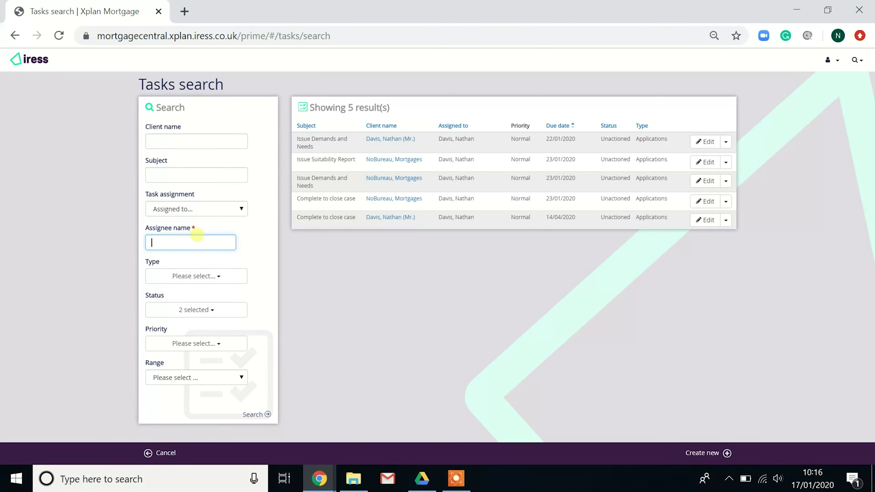
pyautogui.write('smit')
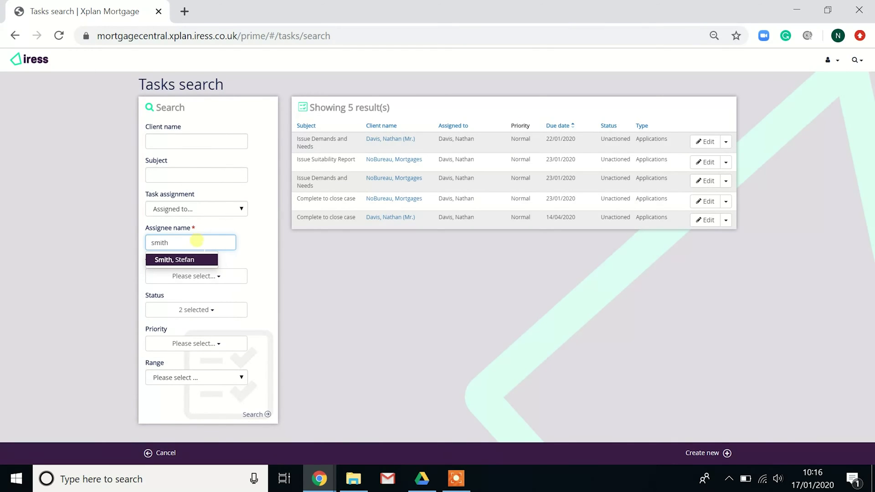
pyautogui.write('h')
pyautogui.click(197, 259)
pyautogui.click(263, 411)
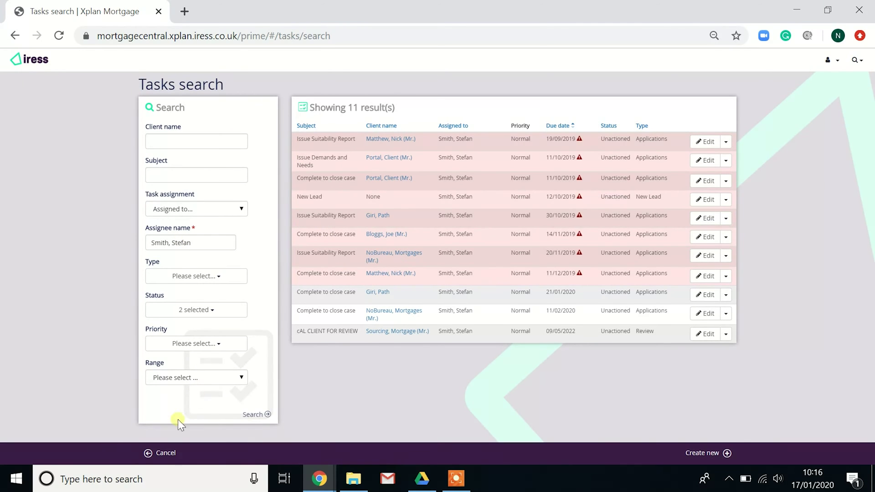
pyautogui.click(168, 453)
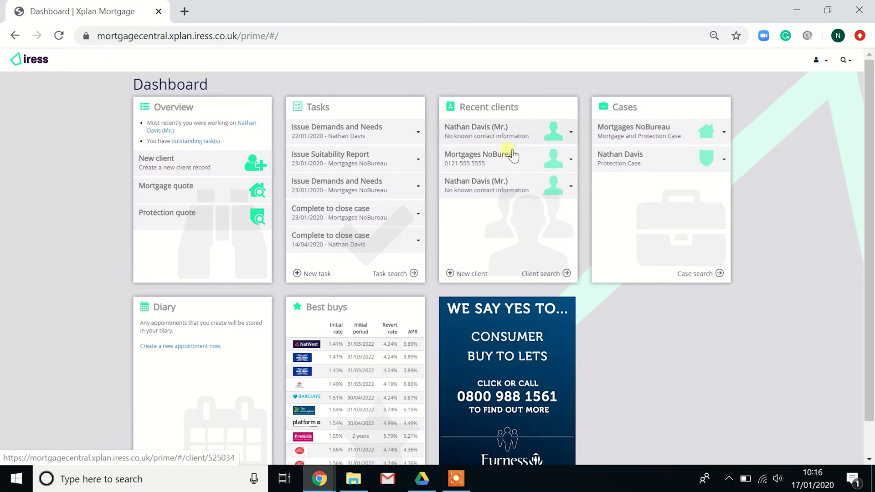
pyautogui.click(545, 274)
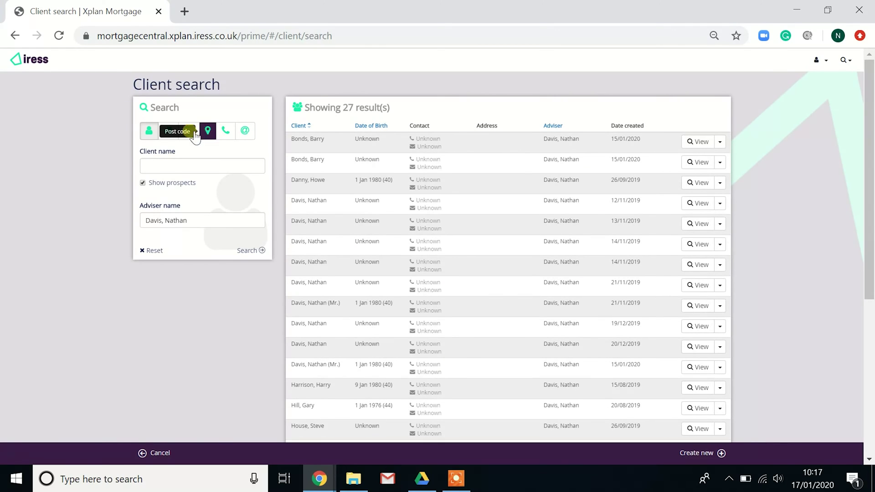
pyautogui.click(225, 131)
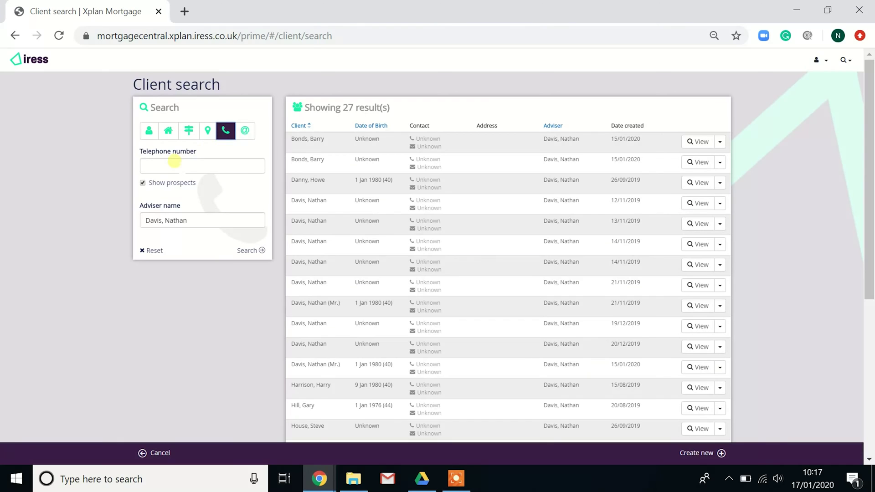
pyautogui.click(174, 165)
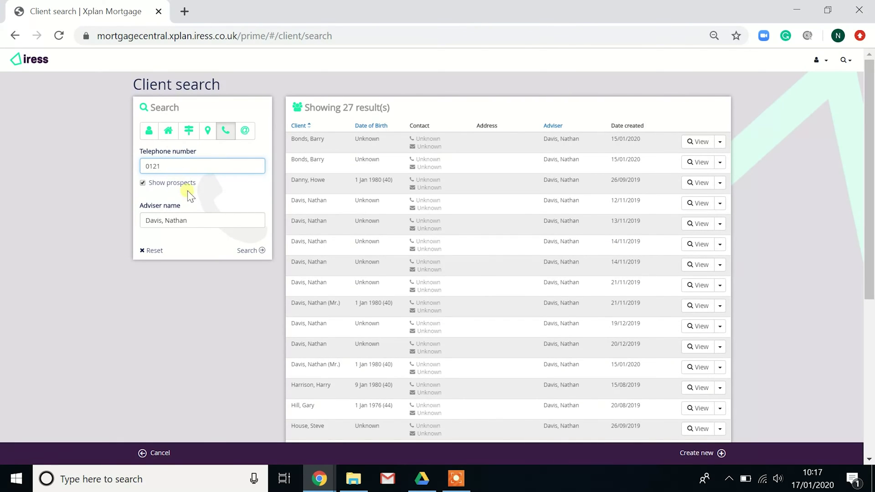
pyautogui.click(254, 252)
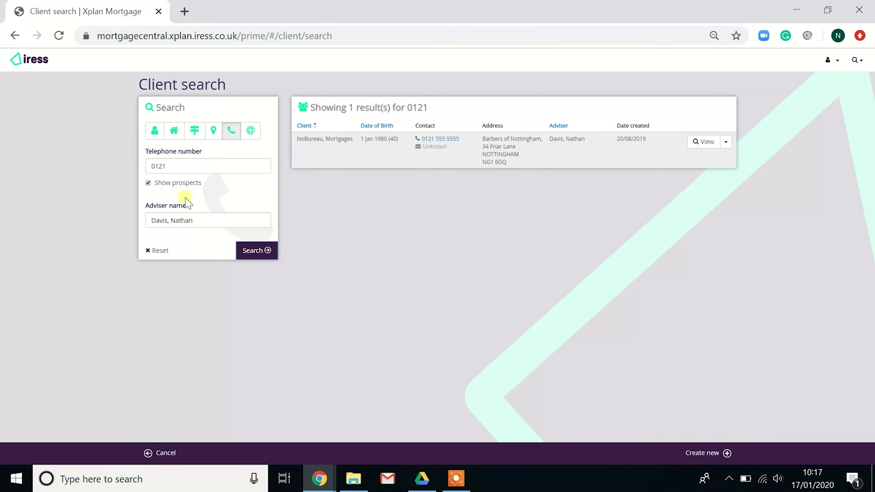
pyautogui.moveTo(194, 221); pyautogui.dragTo(117, 219)
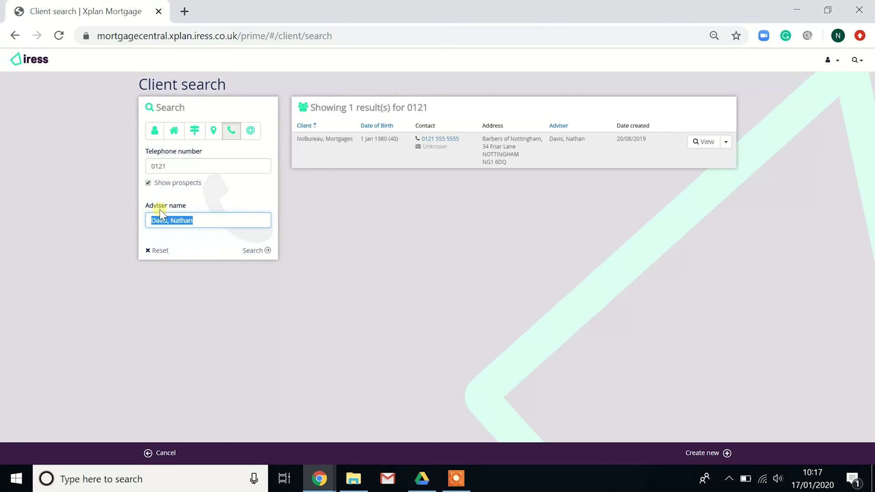
pyautogui.write('smith')
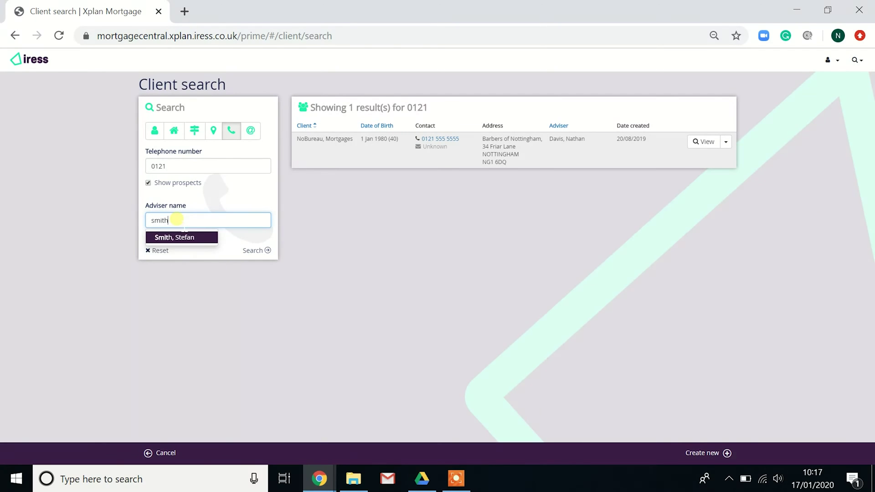
pyautogui.click(181, 238)
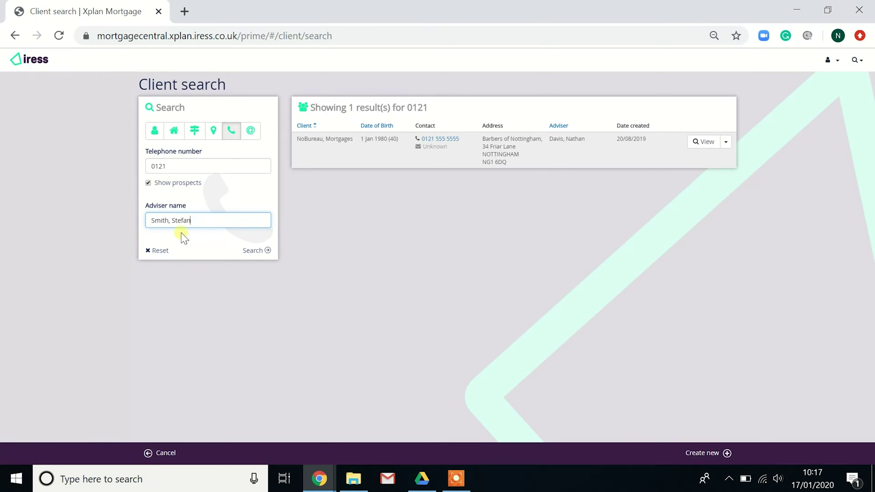
pyautogui.click(43, 59)
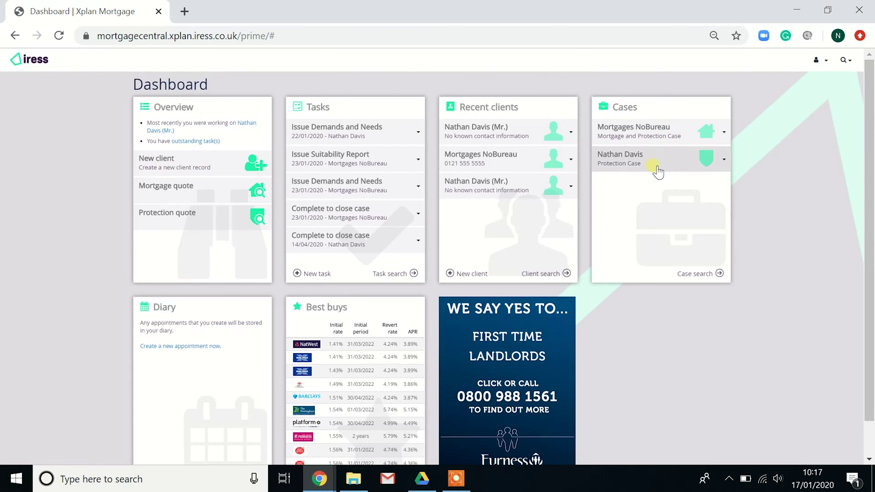
pyautogui.click(712, 275)
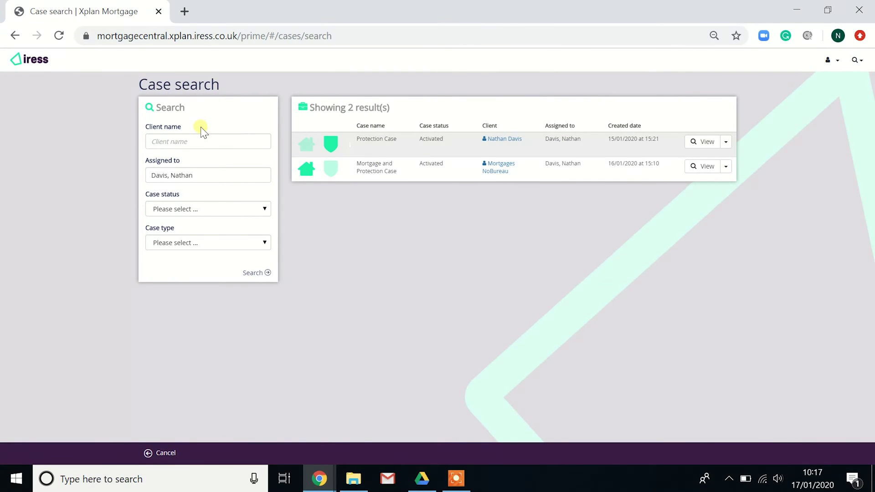
# Select the existing Assigned to value, then cancel the case search.
pyautogui.click(197, 139)
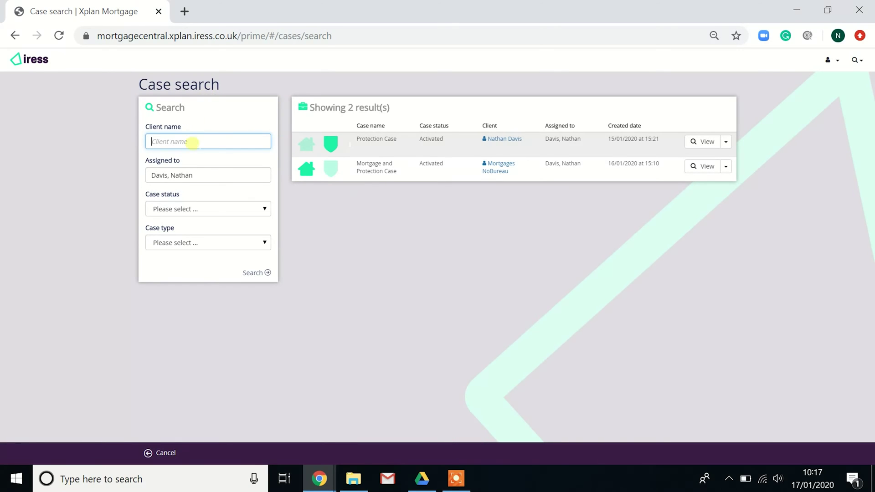
pyautogui.moveTo(197, 175); pyautogui.dragTo(157, 177)
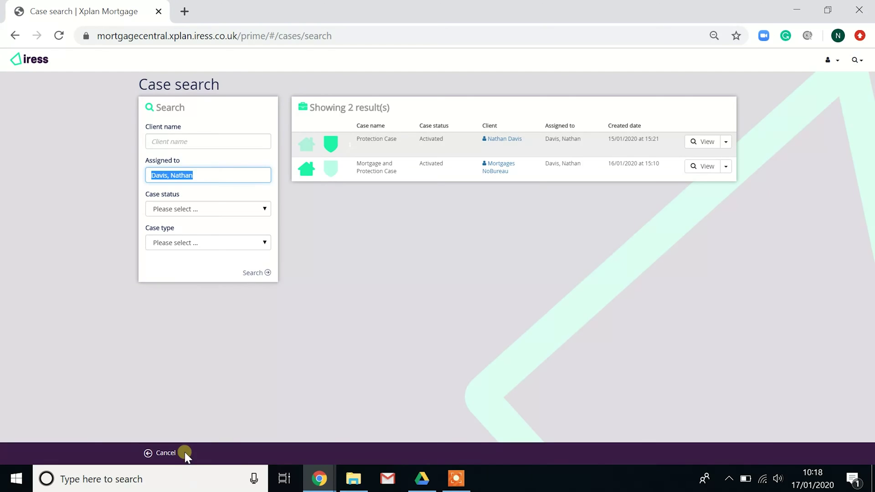
pyautogui.click(166, 453)
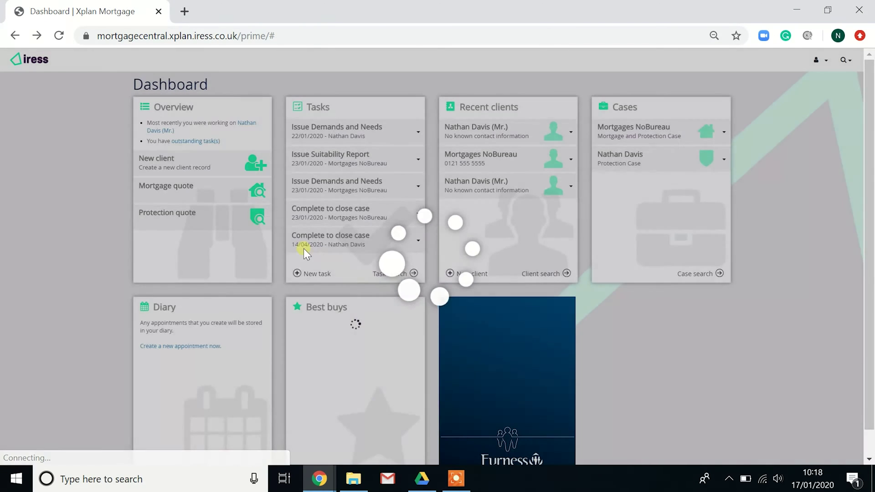
pyautogui.scroll(-1, 195, 364)
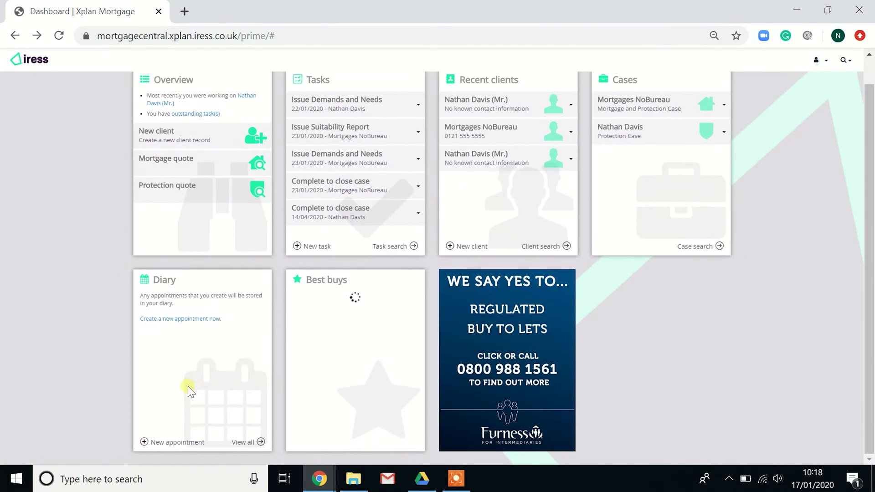
pyautogui.click(173, 453)
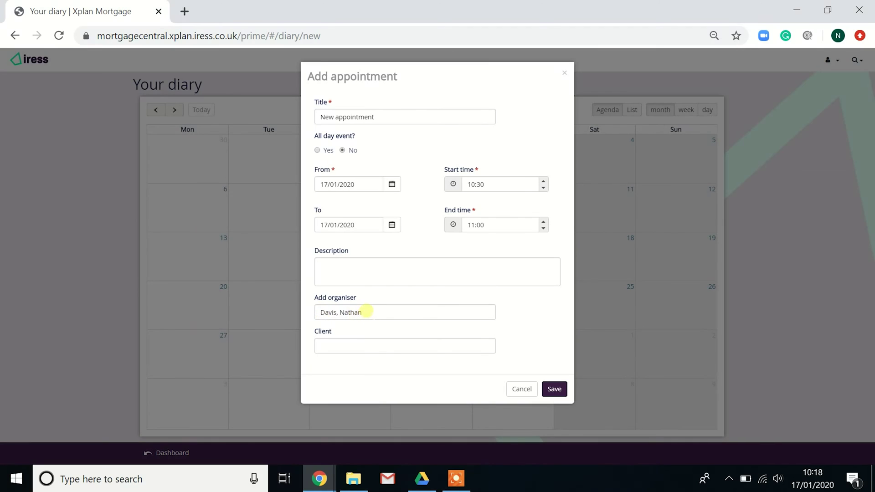
pyautogui.click(282, 313)
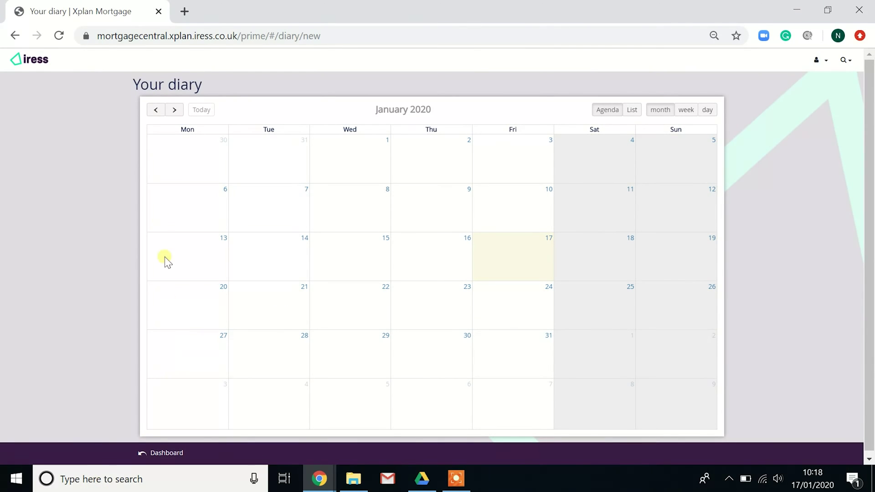
pyautogui.click(157, 454)
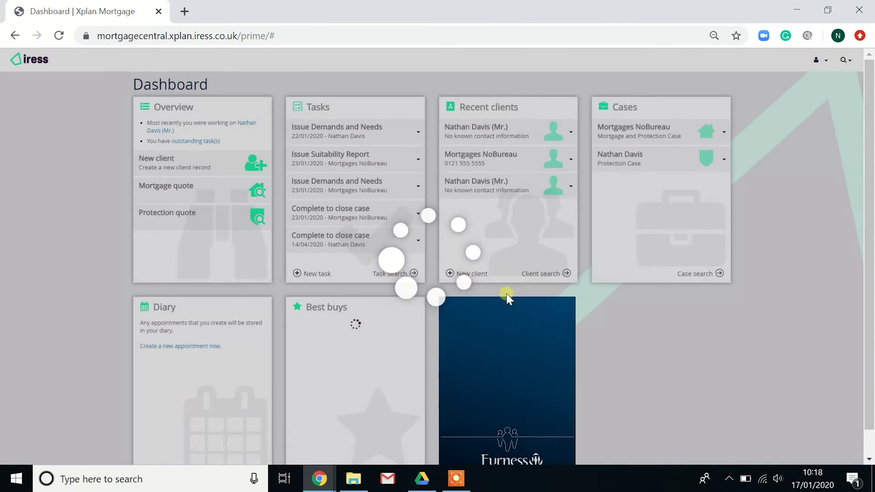
pyautogui.scroll(-1, 182, 416)
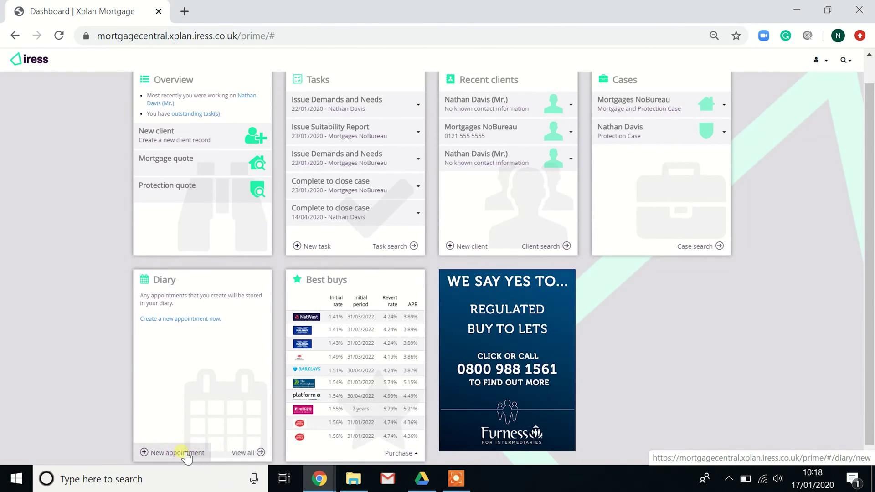
pyautogui.click(174, 453)
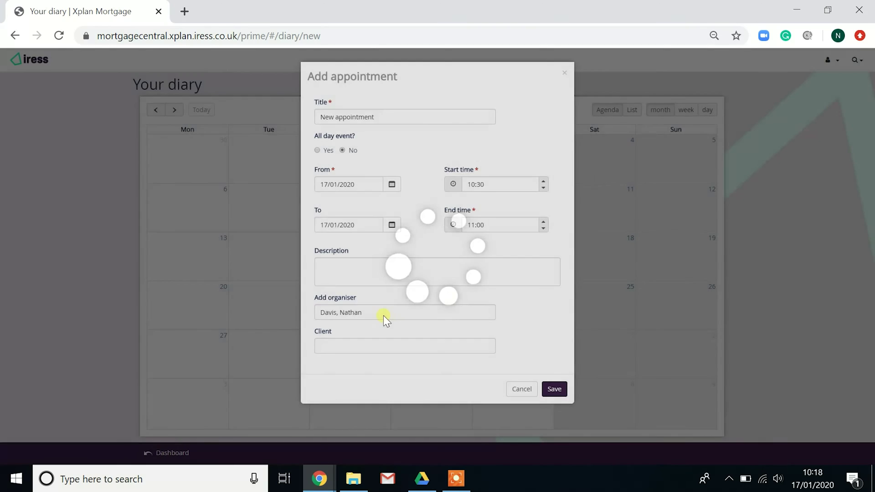
pyautogui.moveTo(375, 313); pyautogui.dragTo(325, 313)
pyautogui.write('smith')
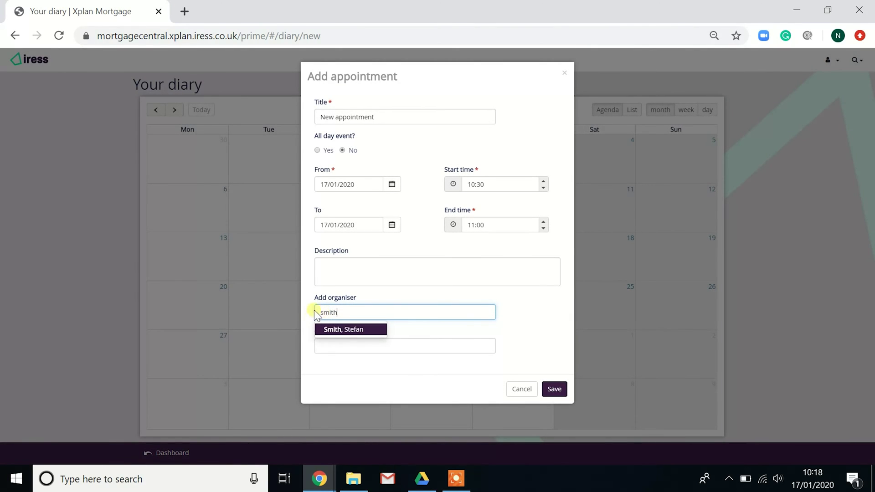
pyautogui.click(349, 327)
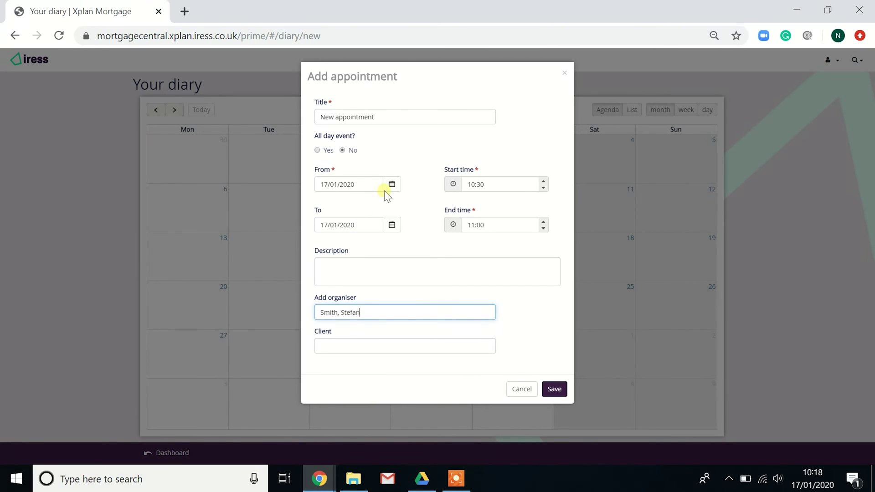
pyautogui.click(337, 349)
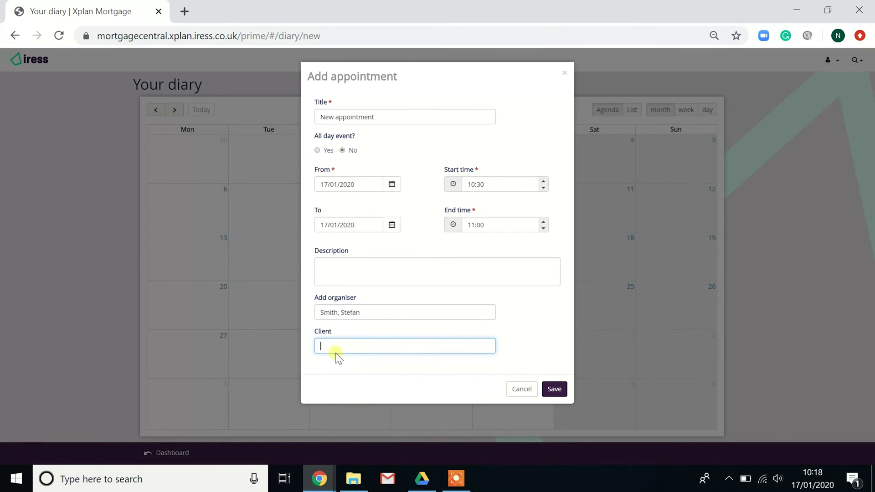
pyautogui.click(523, 388)
pyautogui.click(31, 61)
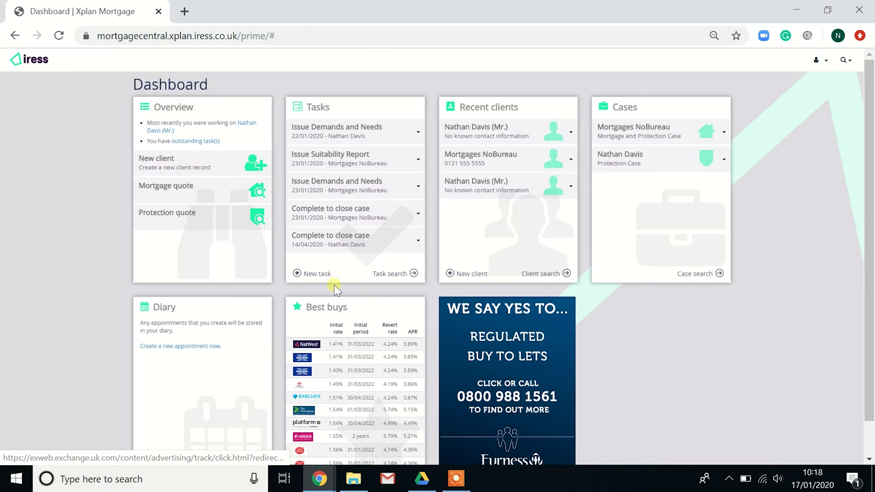
pyautogui.scroll(-1, 314, 296)
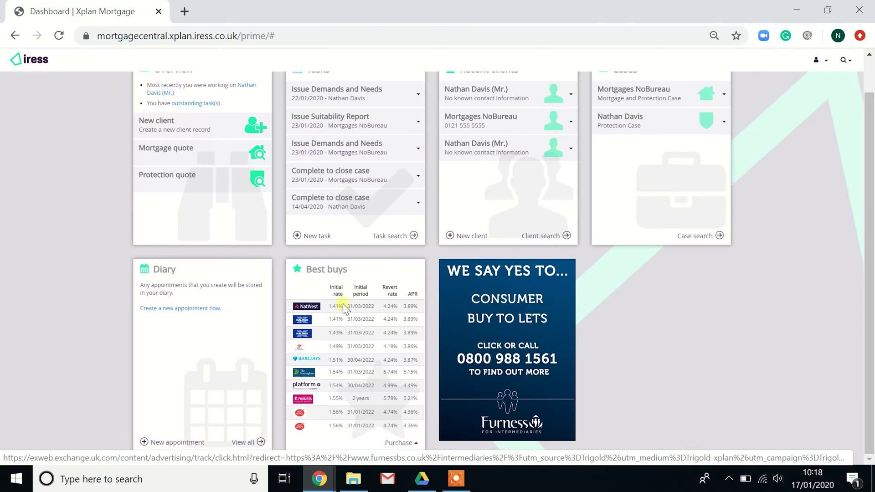
# Show the mortgage type choices under Best buys, then scroll back up to the Purchase rates.
pyautogui.click(414, 448)
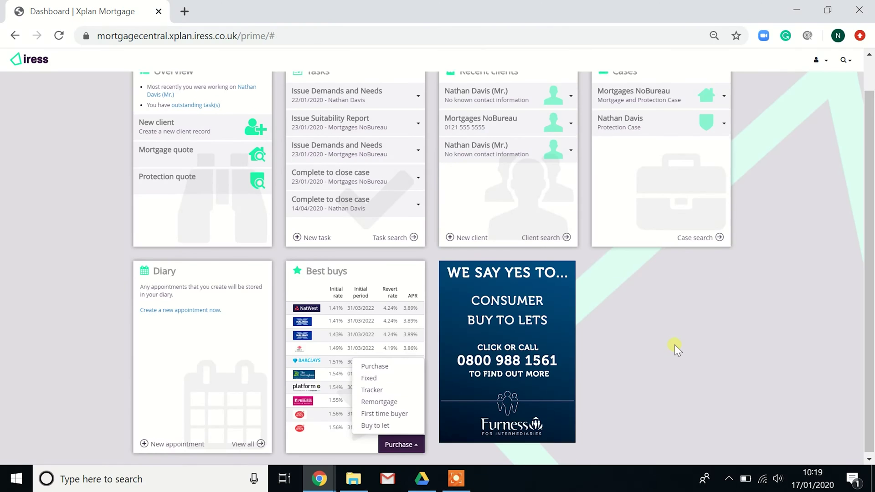
pyautogui.scroll(1, 675, 344)
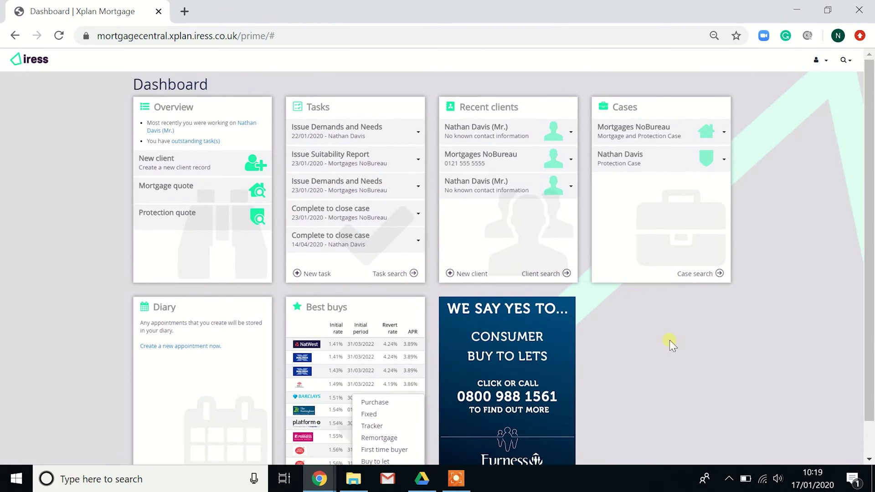
# Open the first Recent clients entry and start a New note from its Notes panel.
pyautogui.click(489, 133)
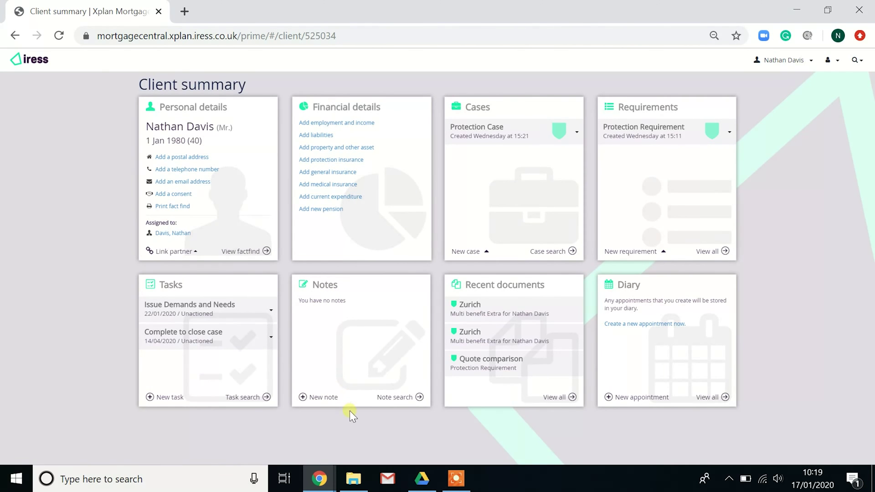
pyautogui.click(323, 397)
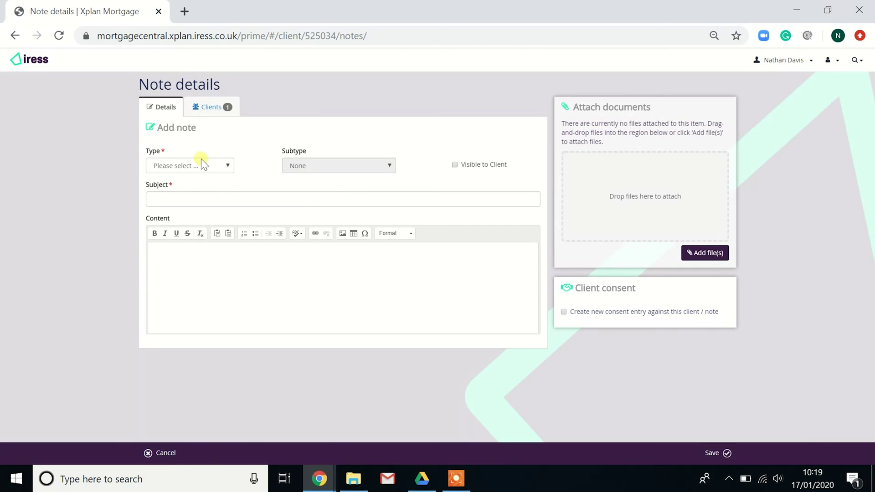
# Check the note Type list, then attach Bank Statement.jpg and IDD.pdf to the note.
pyautogui.click(202, 164)
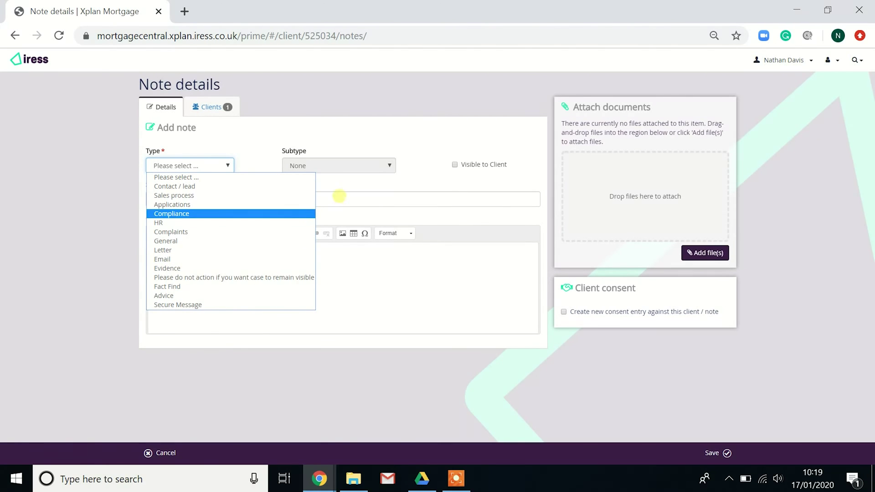
pyautogui.click(349, 190)
pyautogui.click(243, 214)
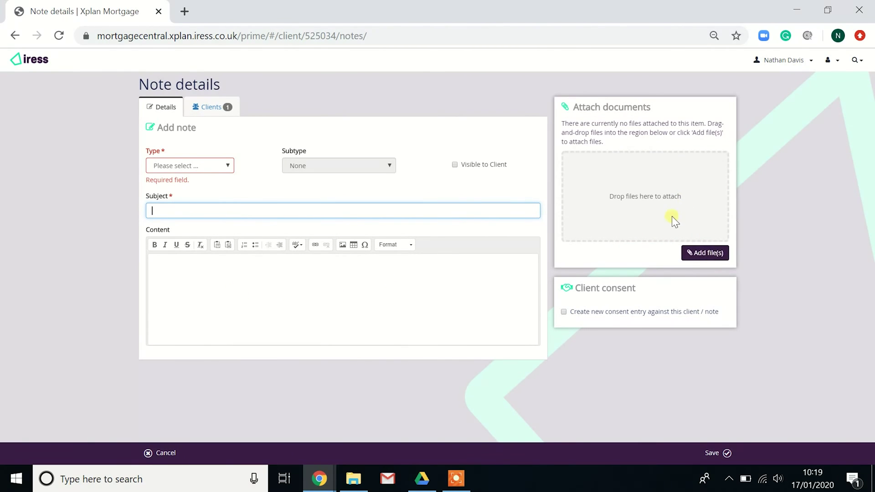
pyautogui.click(707, 253)
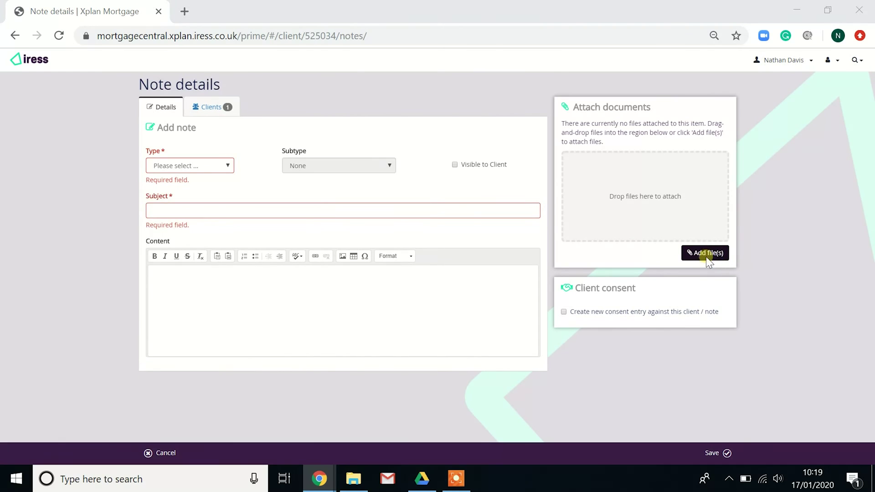
pyautogui.moveTo(111, 109); pyautogui.dragTo(670, 205)
pyautogui.press('Escape')
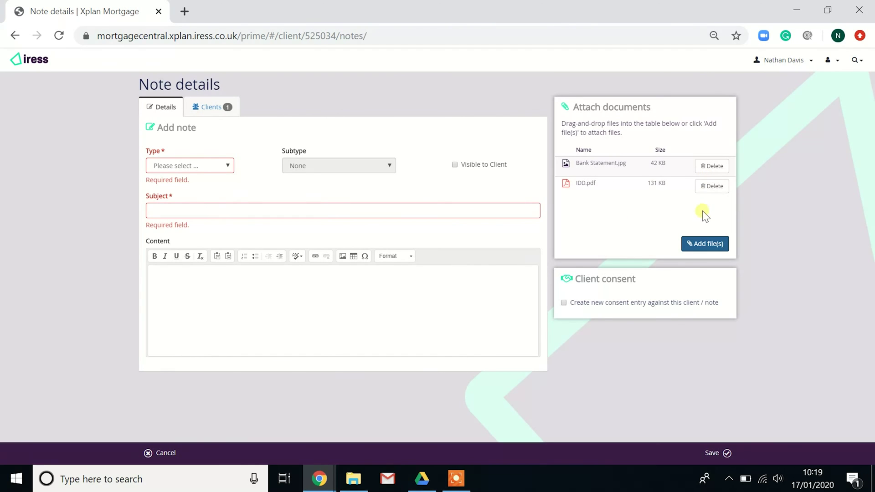
# Delete both attachments and leave the note unsaved via the iress logo.
pyautogui.click(708, 191)
pyautogui.click(715, 170)
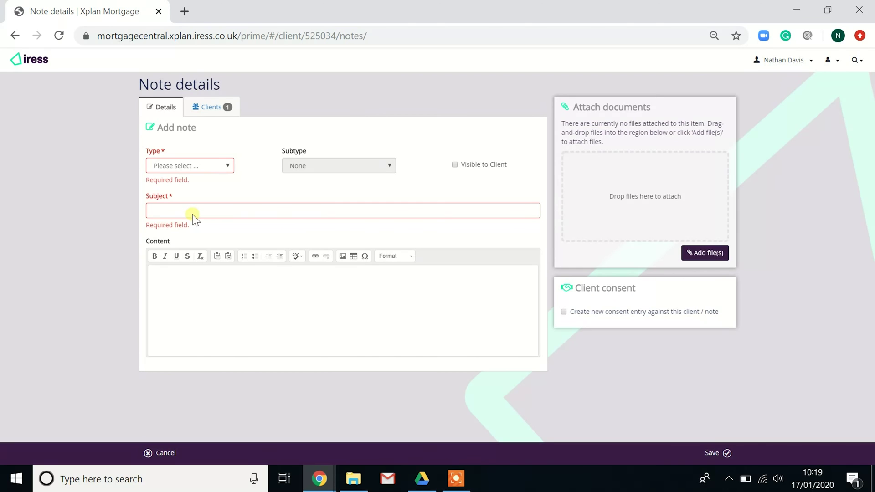
pyautogui.click(38, 60)
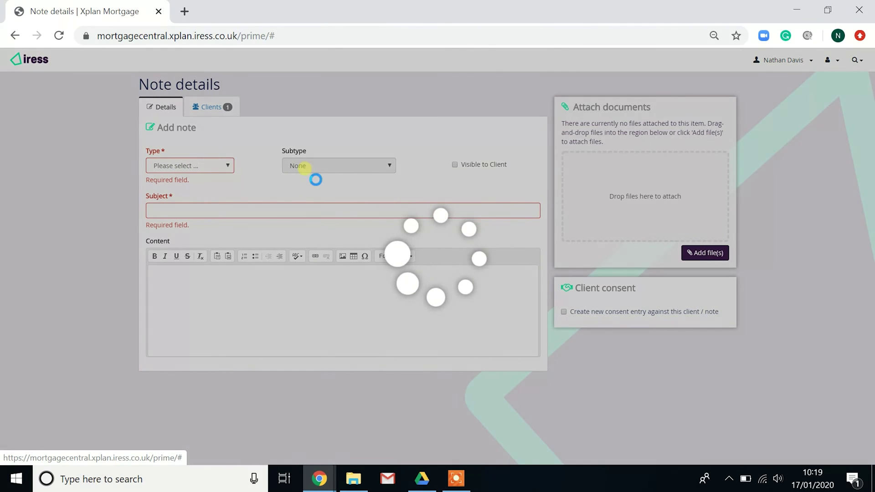